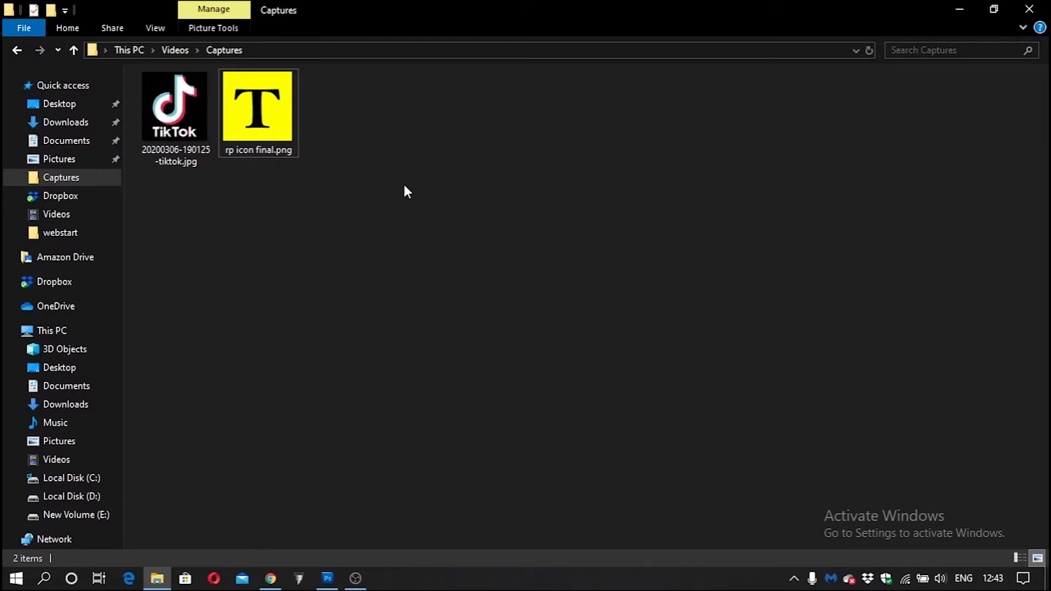
click(188, 129)
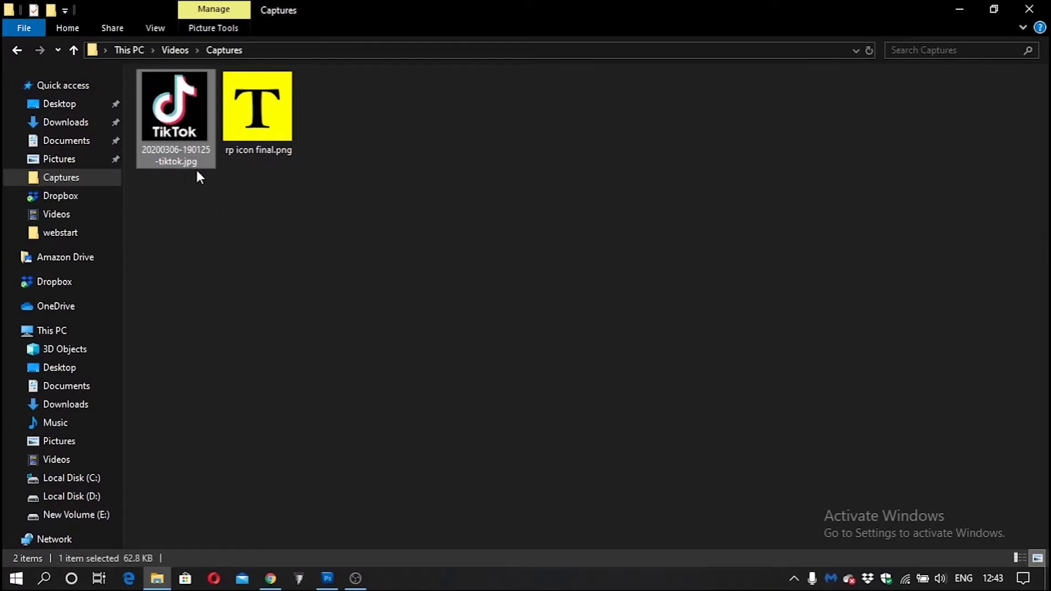
double_click(182, 114)
right_click(181, 113)
mouse_move(228, 317)
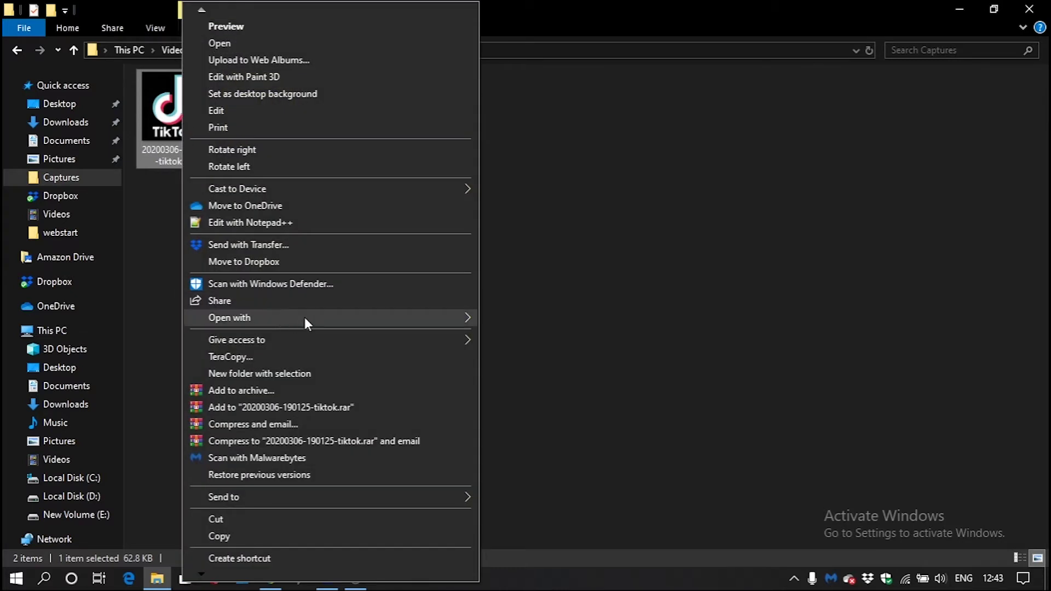
click(517, 319)
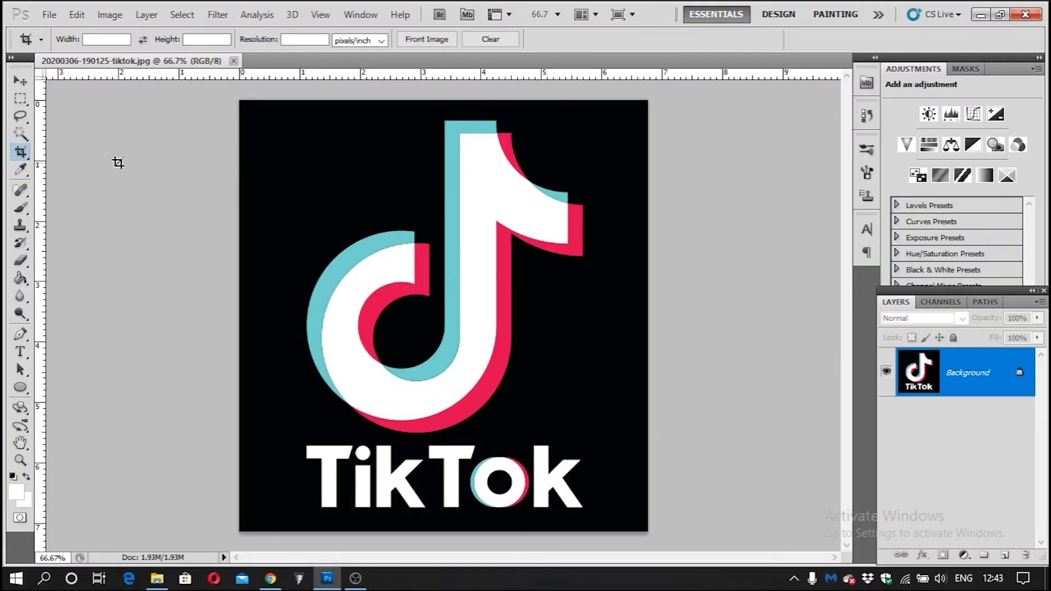
Step: Enlarge the image to 3000 px wide (3000 × 3165) with Bicubic Smoother resampling
click(29, 84)
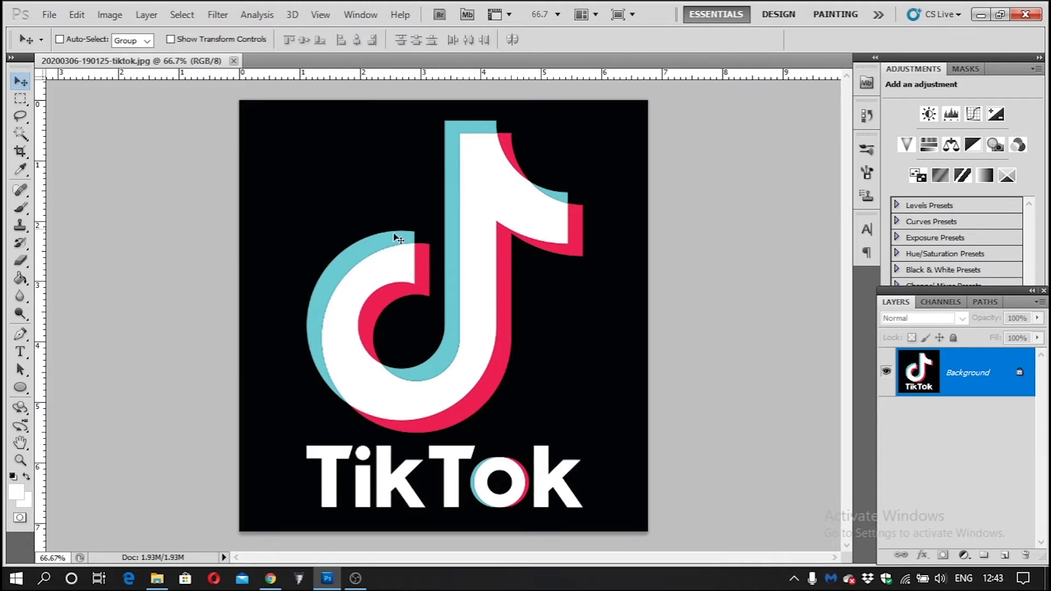
click(104, 13)
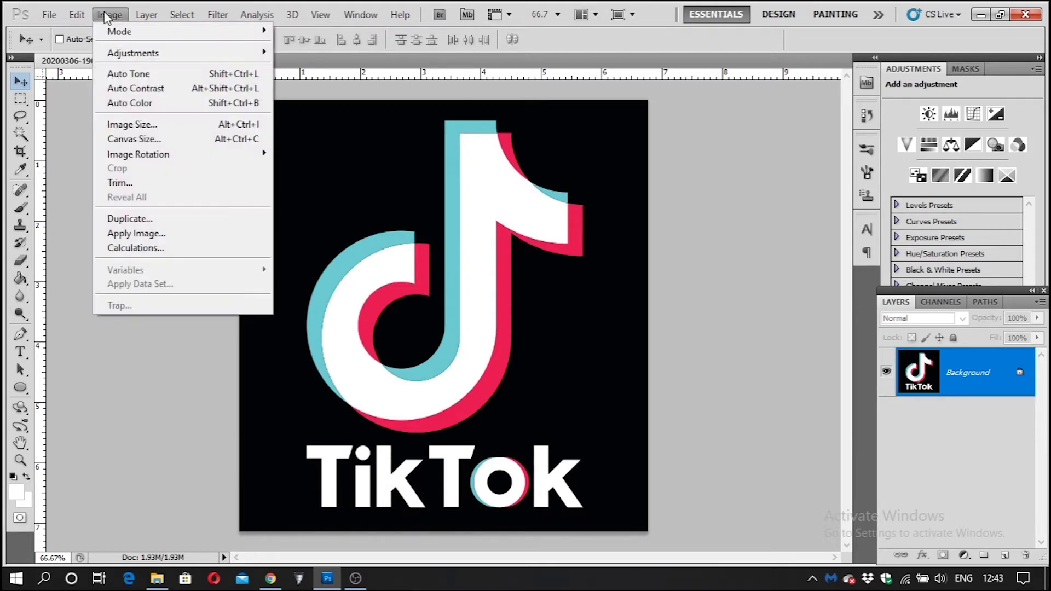
click(157, 129)
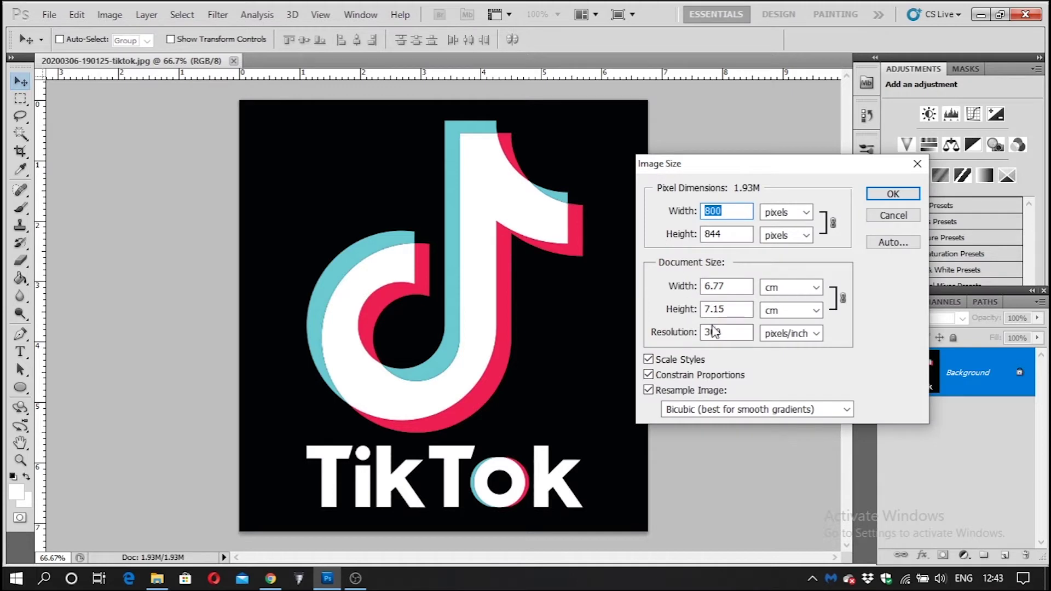
text(3000)
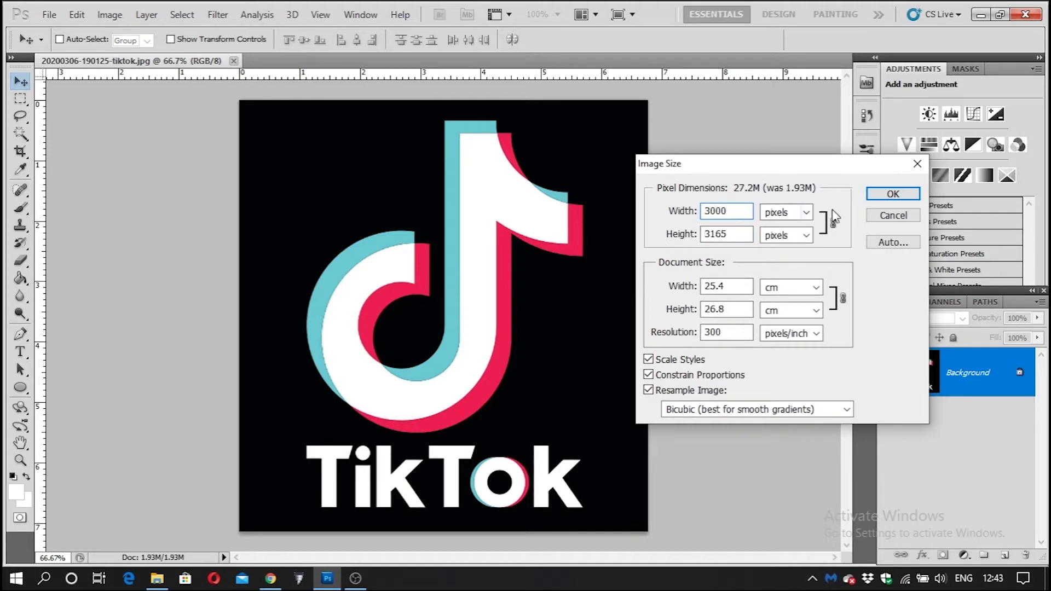
click(795, 418)
click(816, 454)
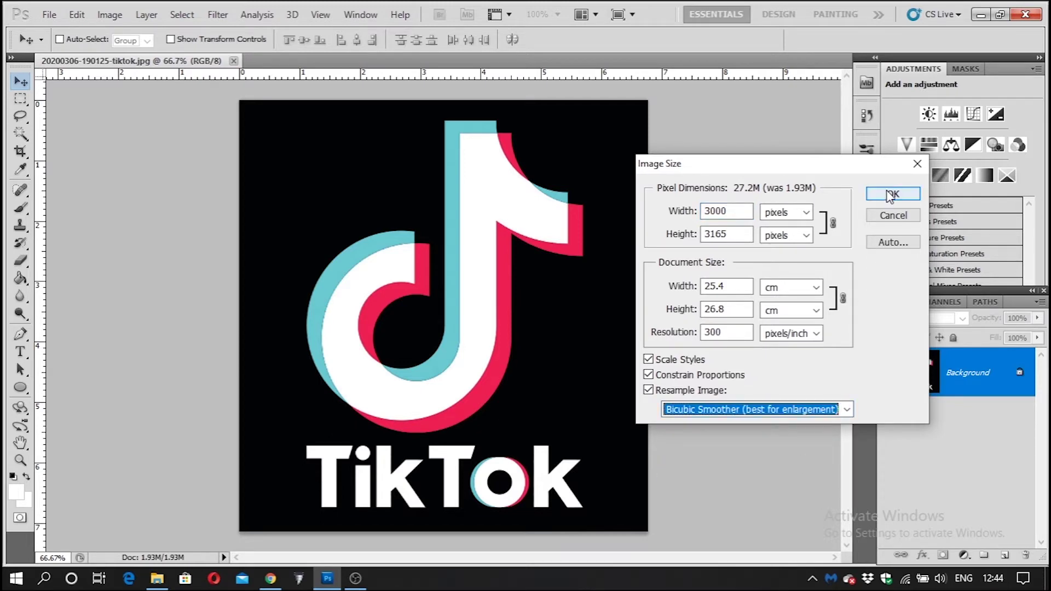
click(891, 194)
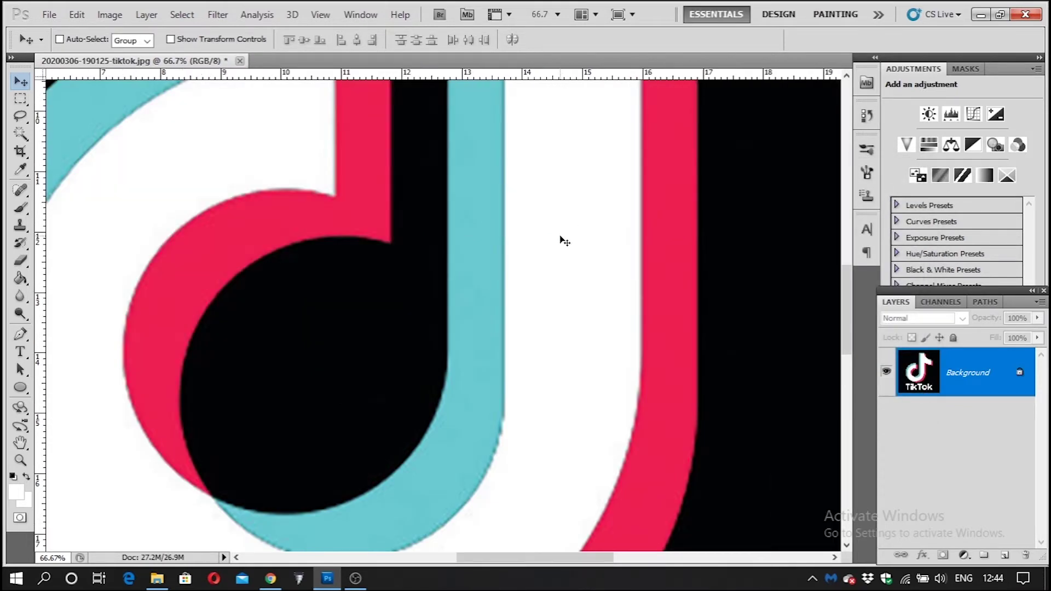
Step: Zoom out to see the whole image and pick the Magic Wand tool
key(ctrl+minus)
key(ctrl+minus)
key(ctrl+minus)
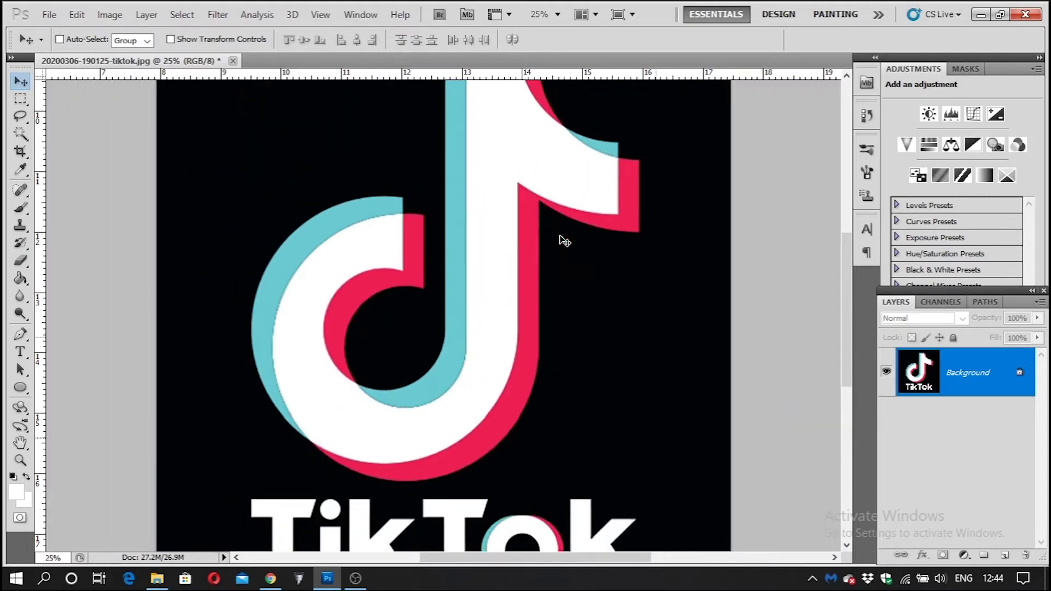
key(ctrl+minus)
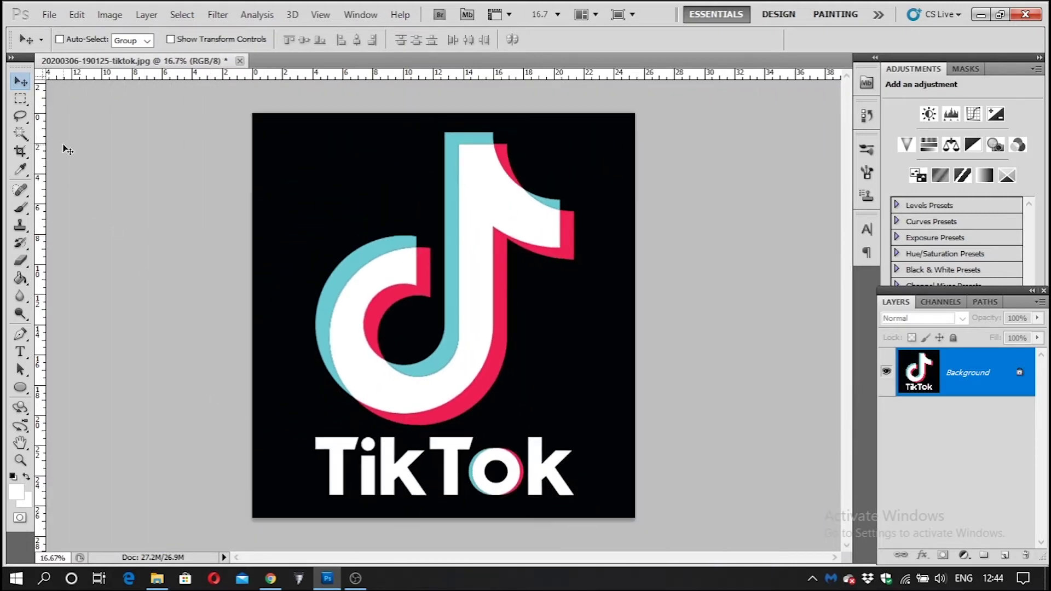
click(20, 134)
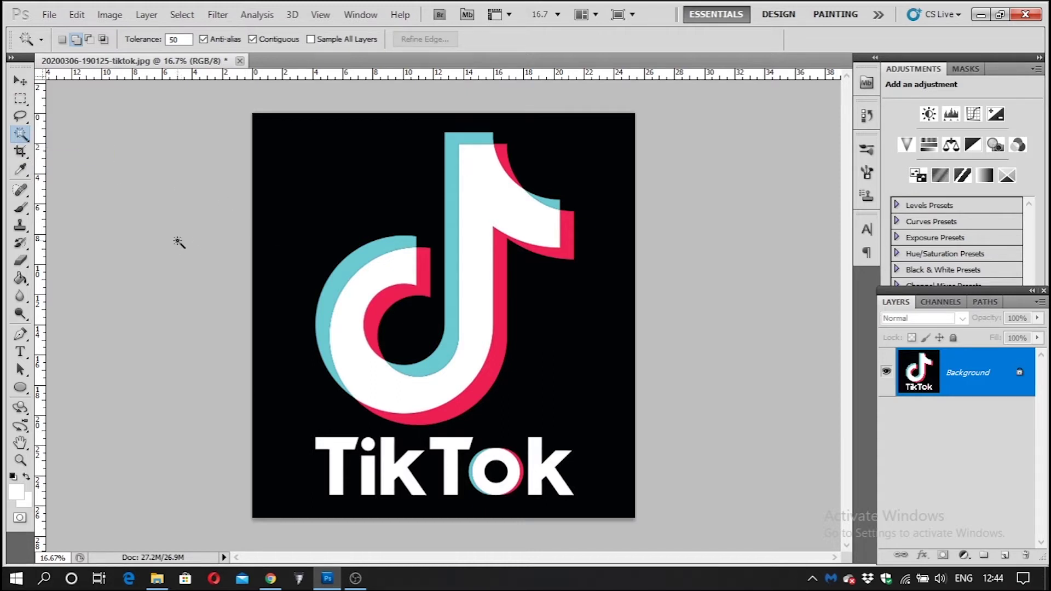
Step: Zoom in and convert the locked Background into an editable Layer 0
key(ctrl+plus)
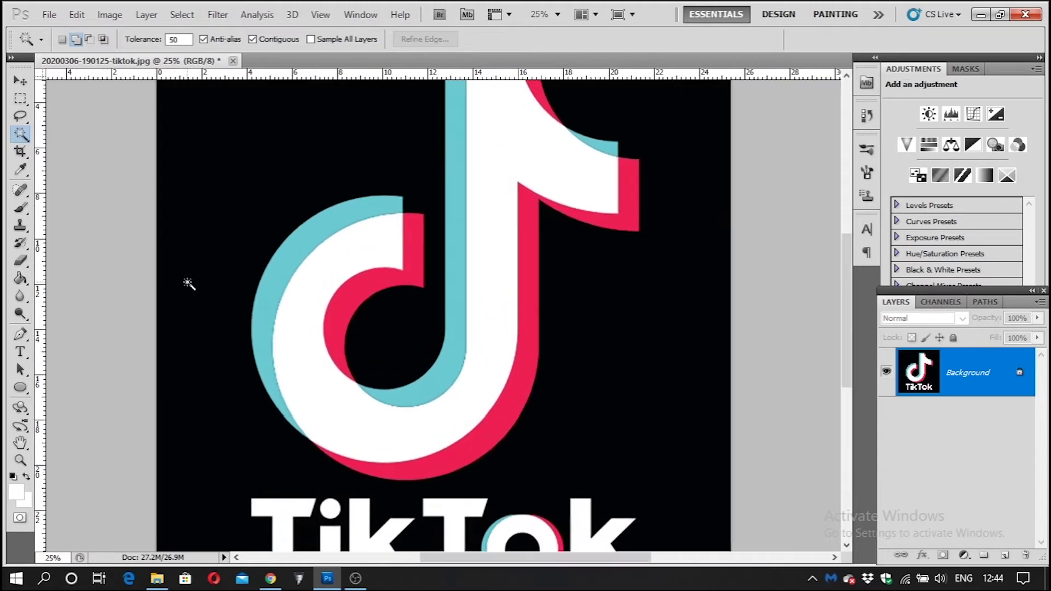
key(ctrl+plus)
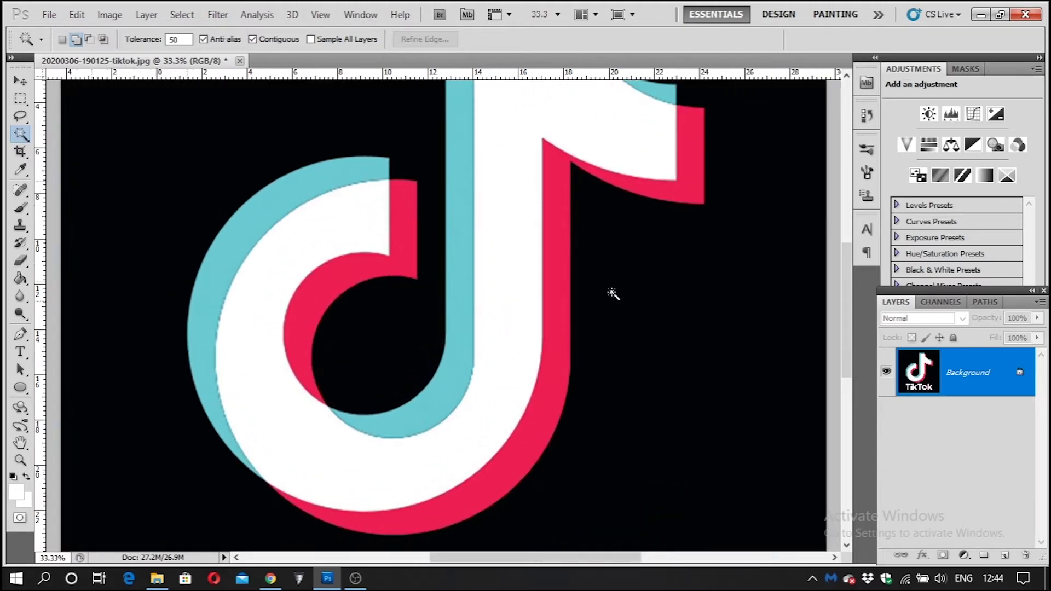
double_click(993, 380)
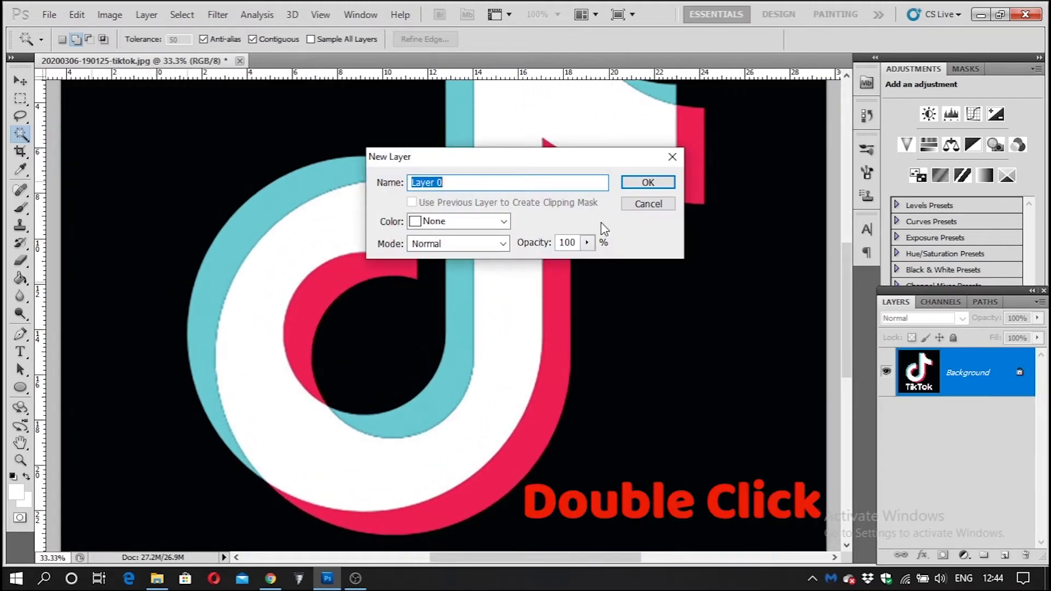
click(648, 183)
scroll(646, 300, down, 3)
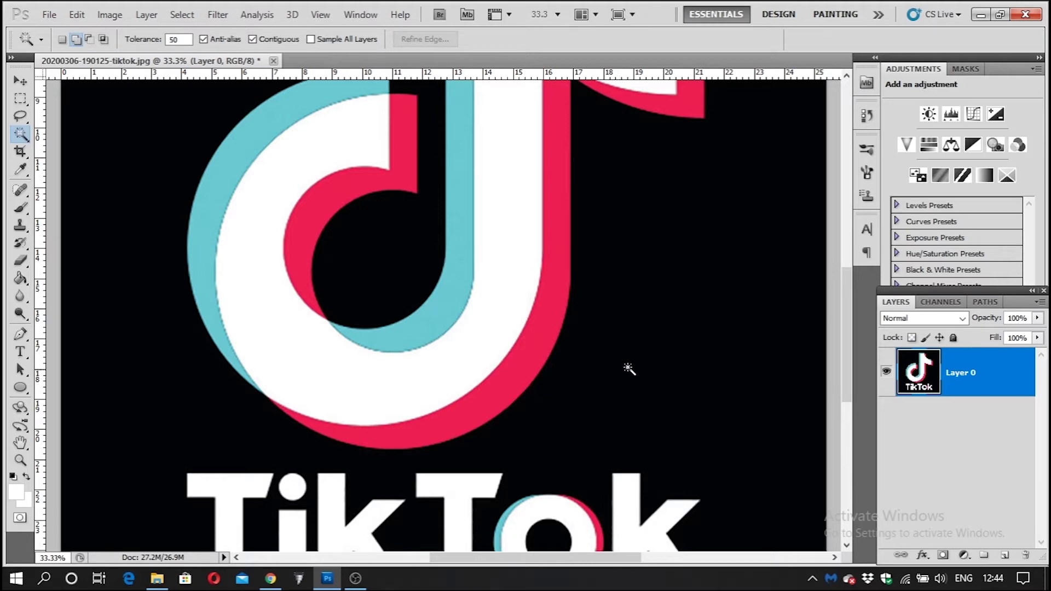
Step: Select the black background with the Magic Wand, including the hole inside the O
scroll(639, 335, down, 1)
scroll(638, 336, down, 1)
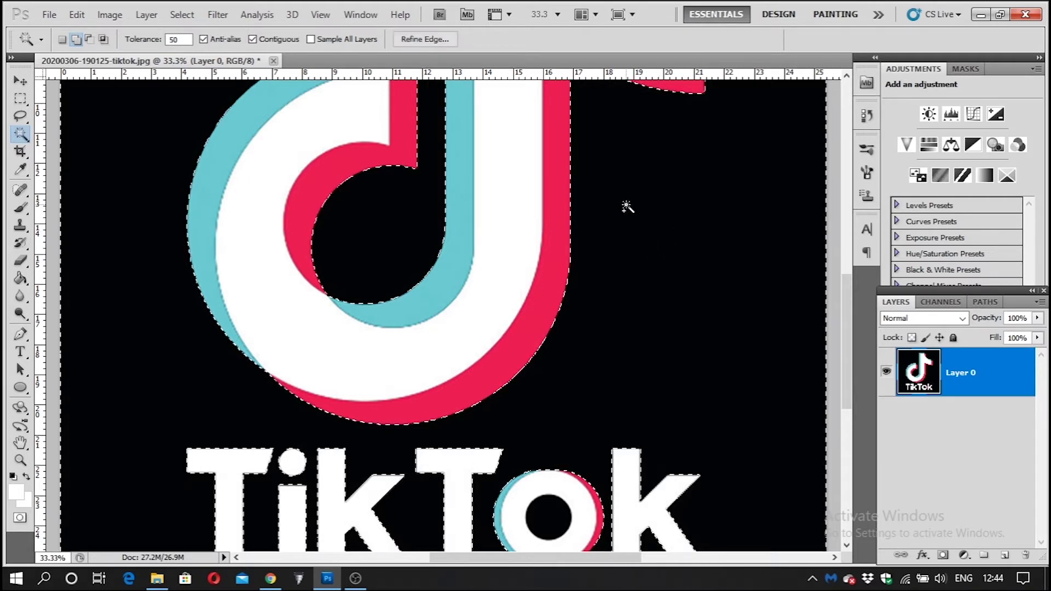
scroll(652, 285, down, 4)
scroll(653, 284, down, 2)
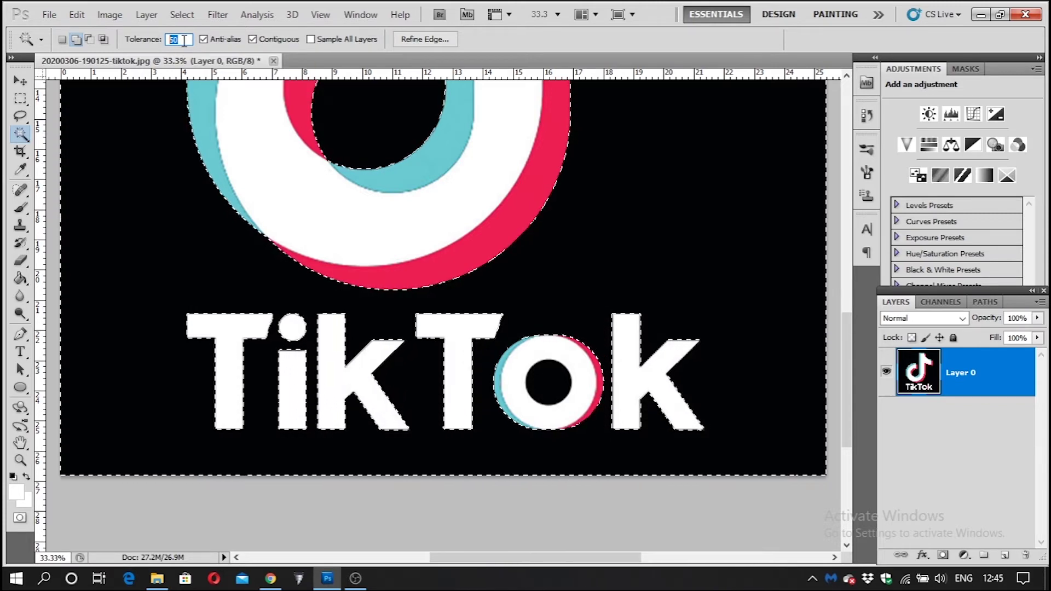
text(32)
click(548, 383)
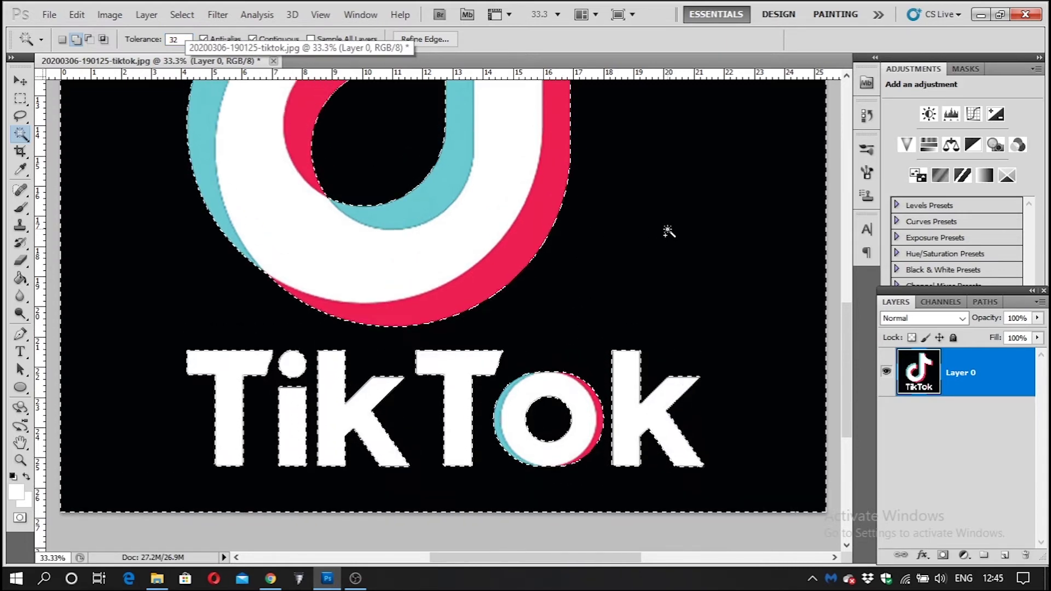
Step: Raise the Magic Wand tolerance to 50
scroll(666, 230, up, 5)
scroll(666, 230, up, 2)
scroll(666, 230, up, 6)
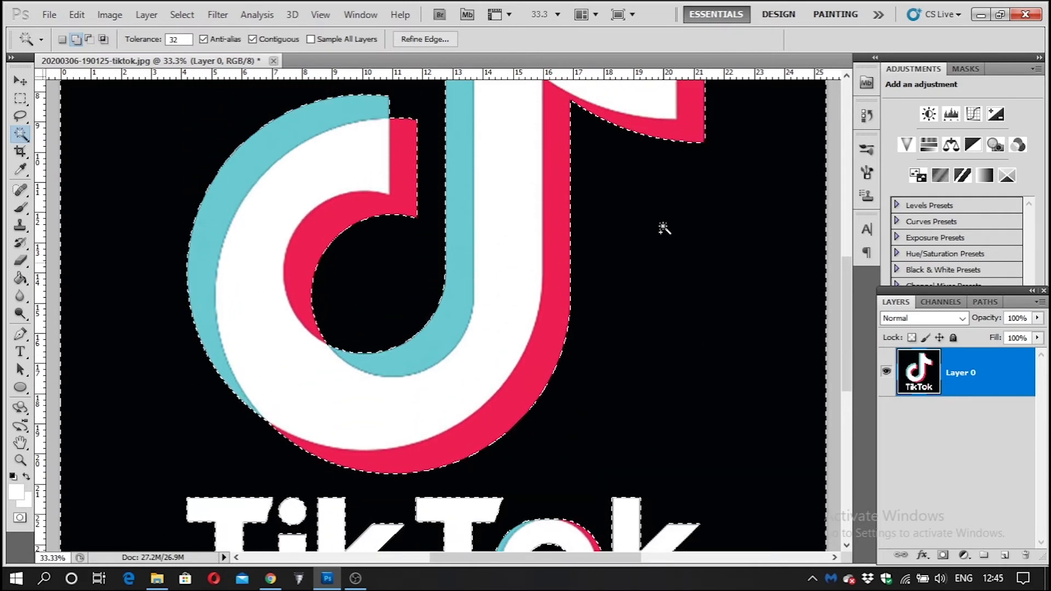
scroll(666, 231, up, 3)
scroll(667, 234, up, 2)
scroll(674, 229, up, 1)
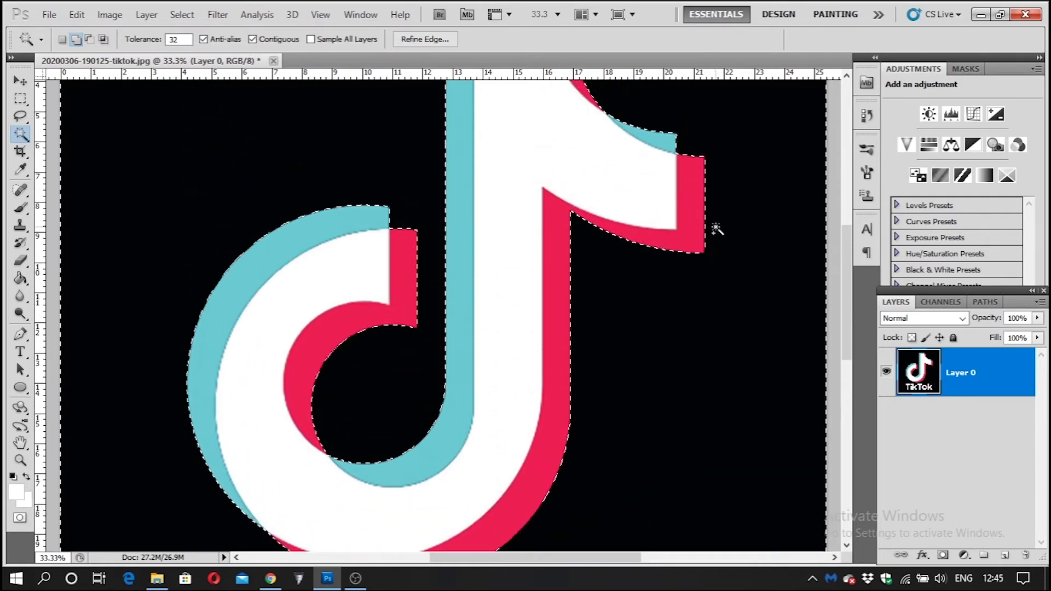
scroll(715, 228, up, 2)
scroll(720, 225, up, 4)
scroll(721, 221, down, 2)
scroll(733, 274, down, 6)
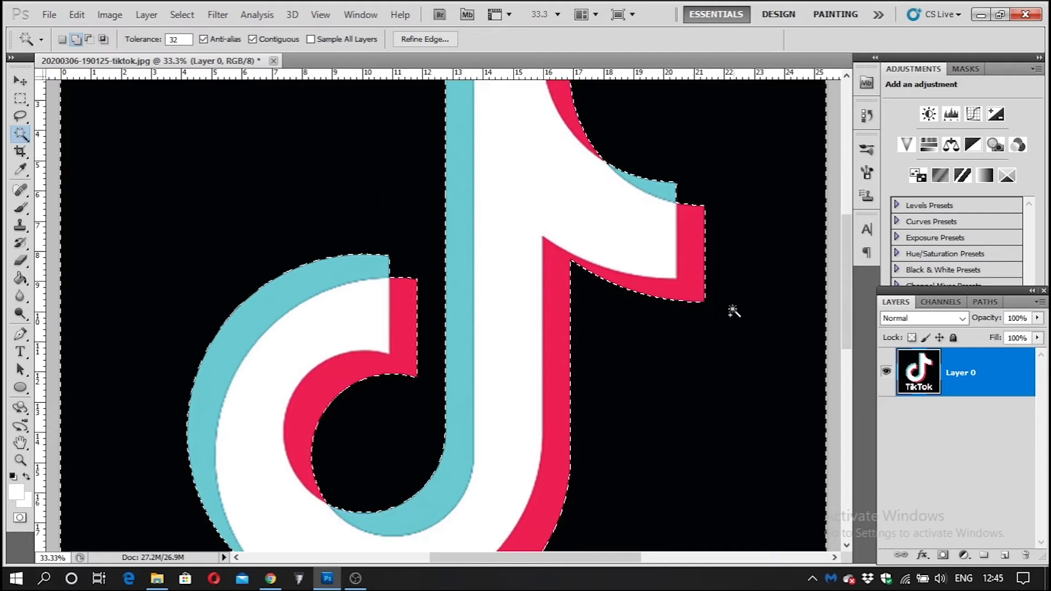
scroll(685, 328, down, 6)
double_click(174, 39)
text(50)
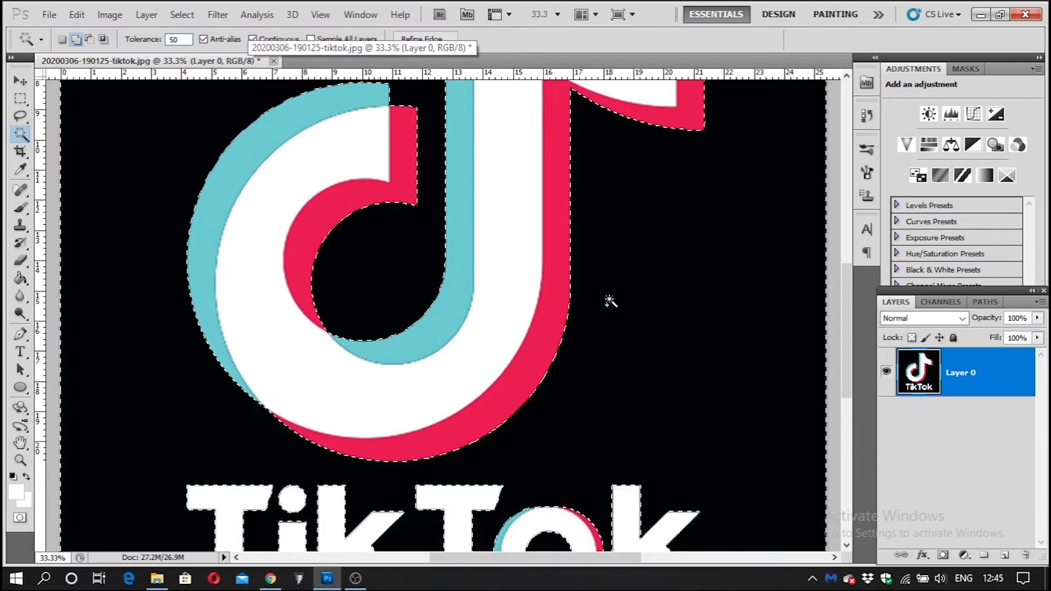
scroll(617, 305, down, 8)
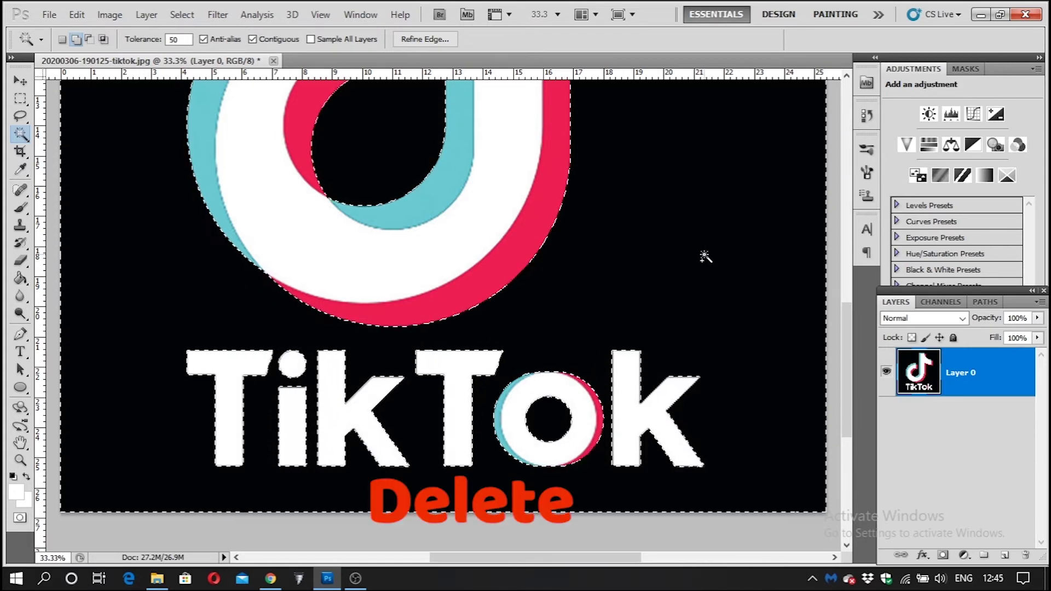
Step: Delete the selected black background and deselect, leaving the logo on transparency
key(Delete)
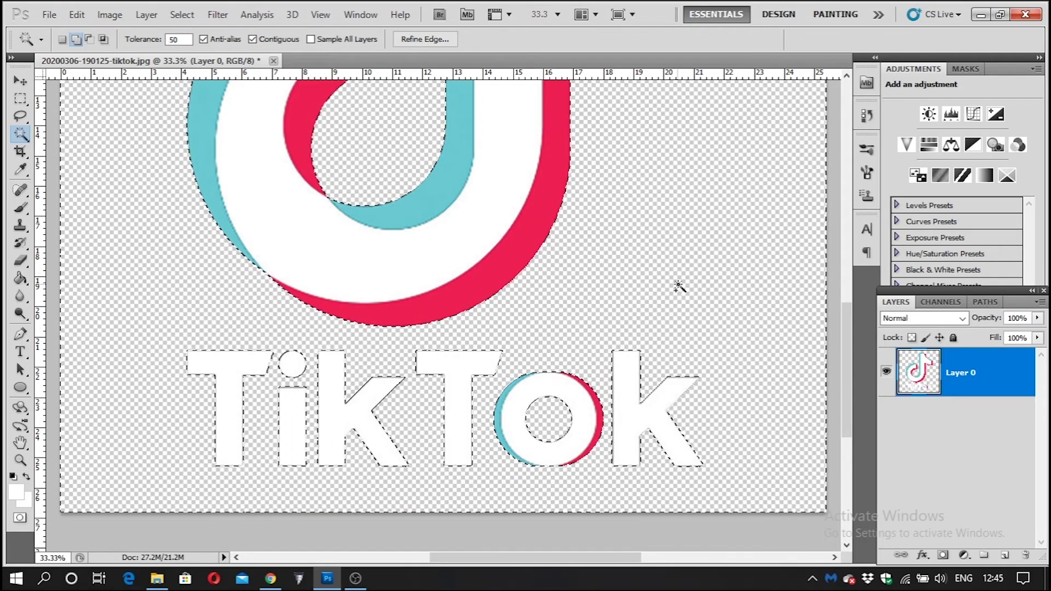
scroll(679, 285, up, 2)
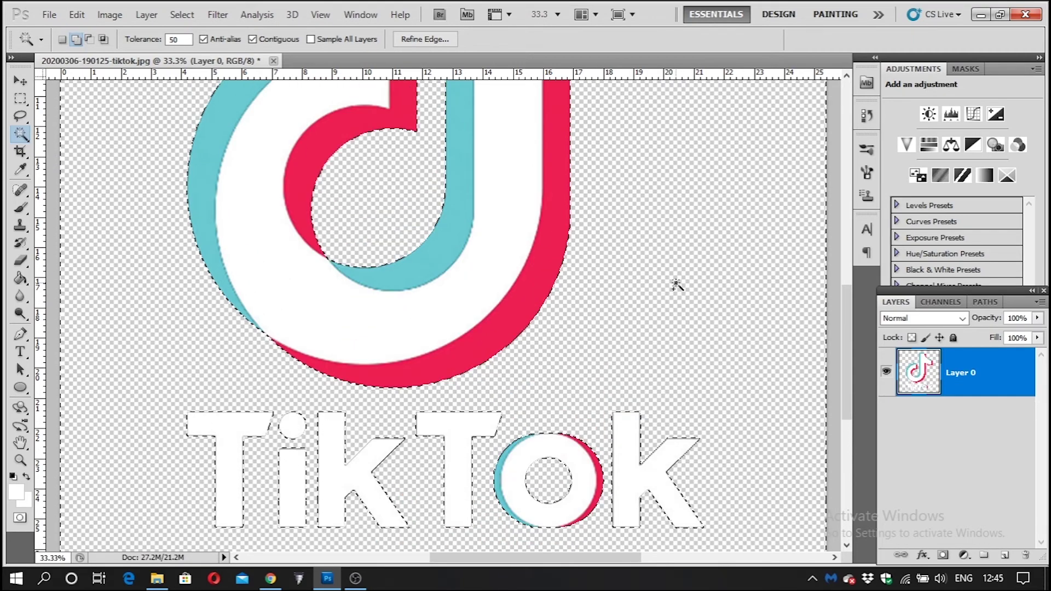
scroll(677, 285, up, 2)
scroll(677, 285, up, 2)
scroll(679, 285, up, 1)
scroll(729, 284, up, 1)
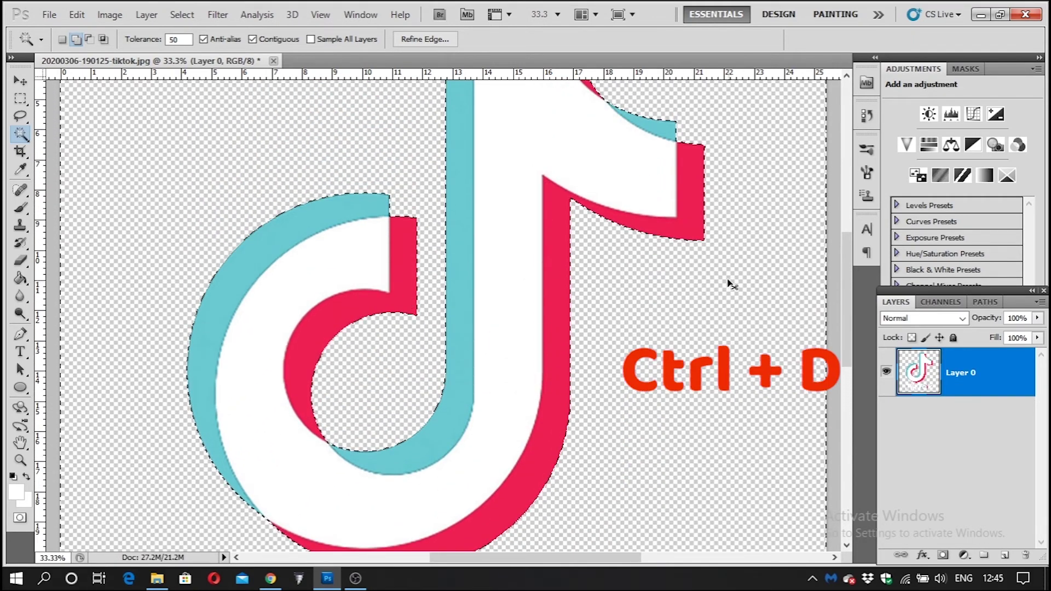
key(ctrl+d)
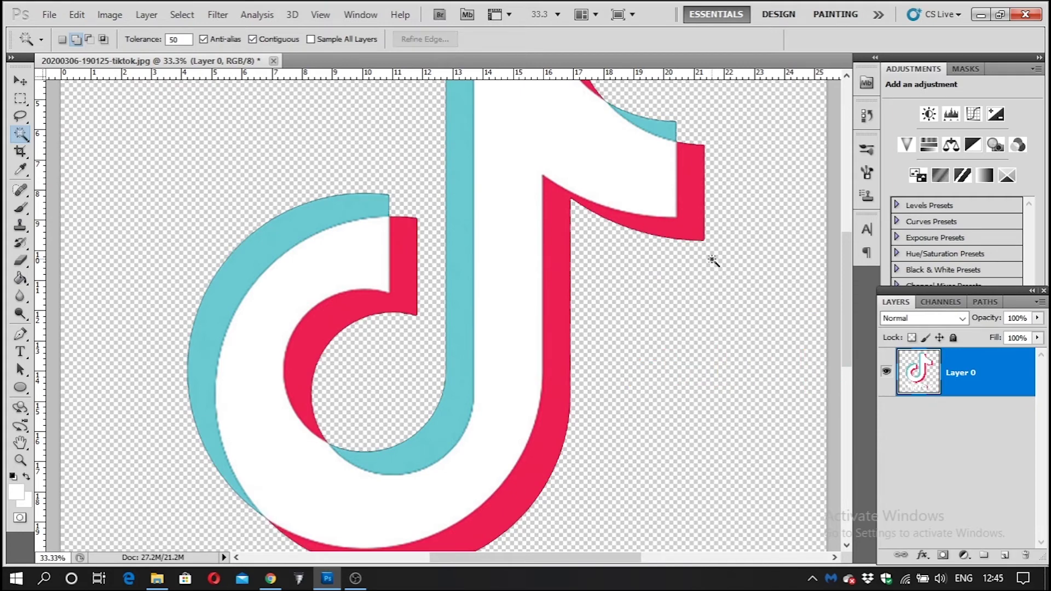
scroll(717, 263, down, 1)
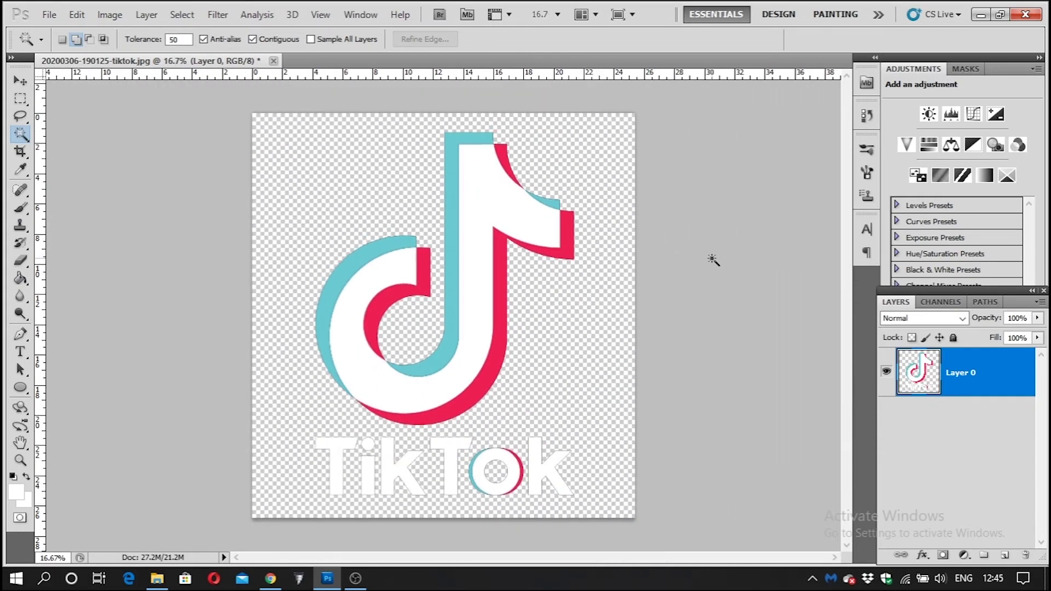
click(21, 81)
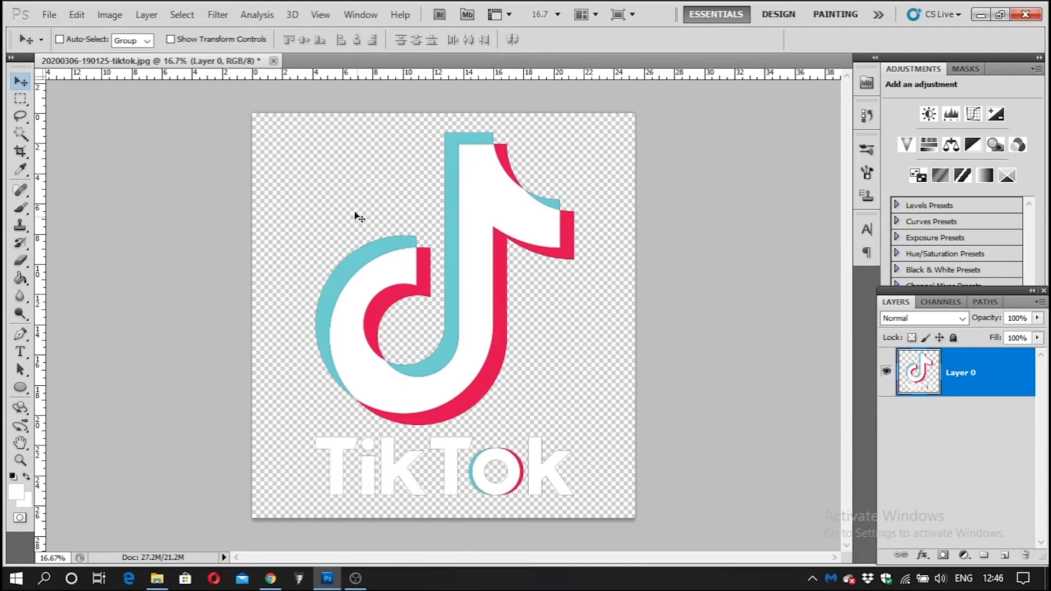
Step: Save the image as tiktok.png in PNG format without interlacing
click(55, 17)
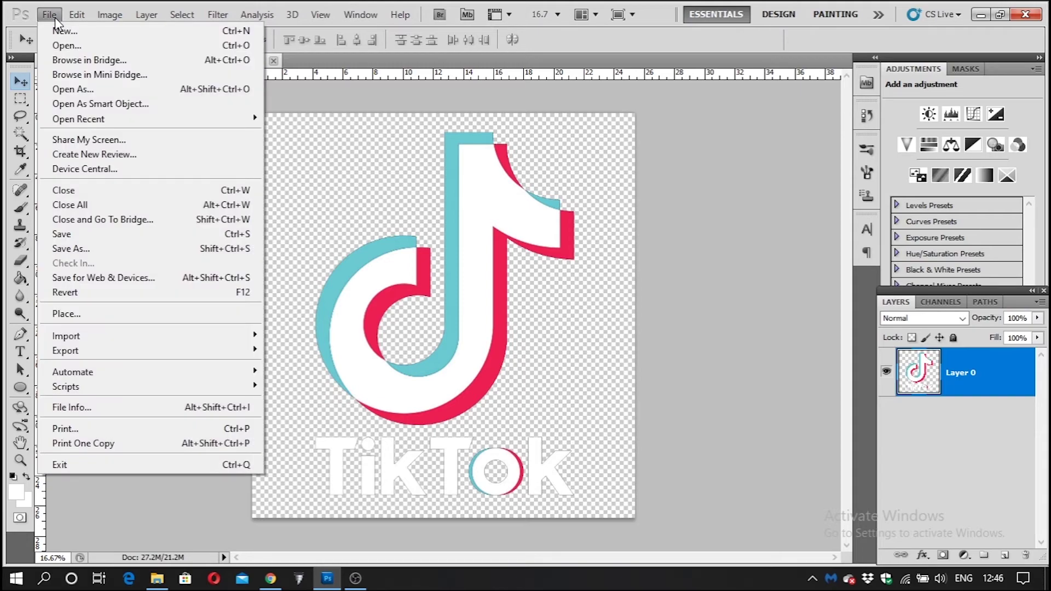
click(93, 253)
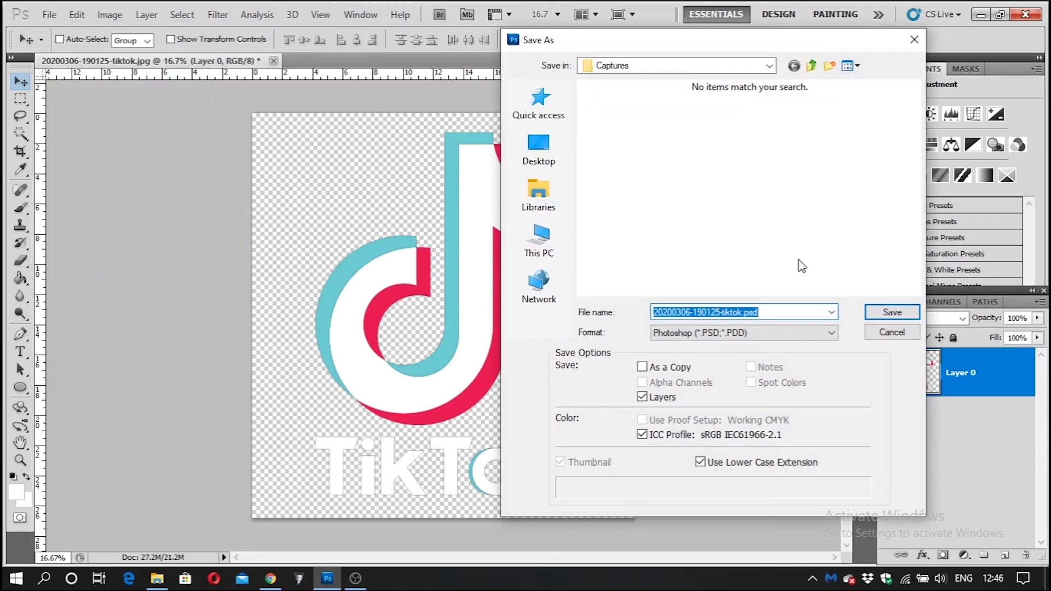
text(tiktok)
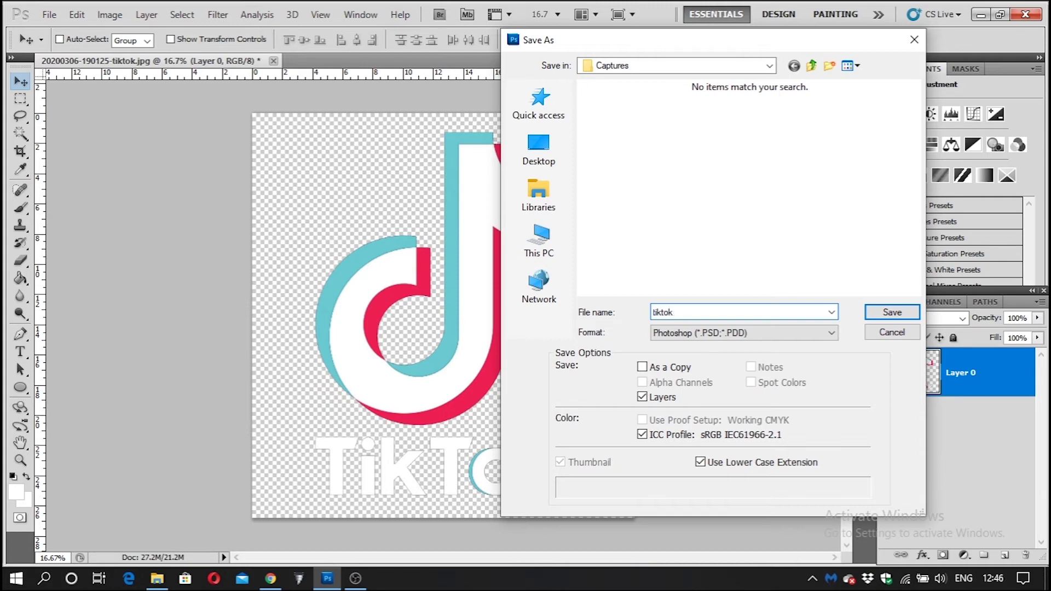
click(811, 333)
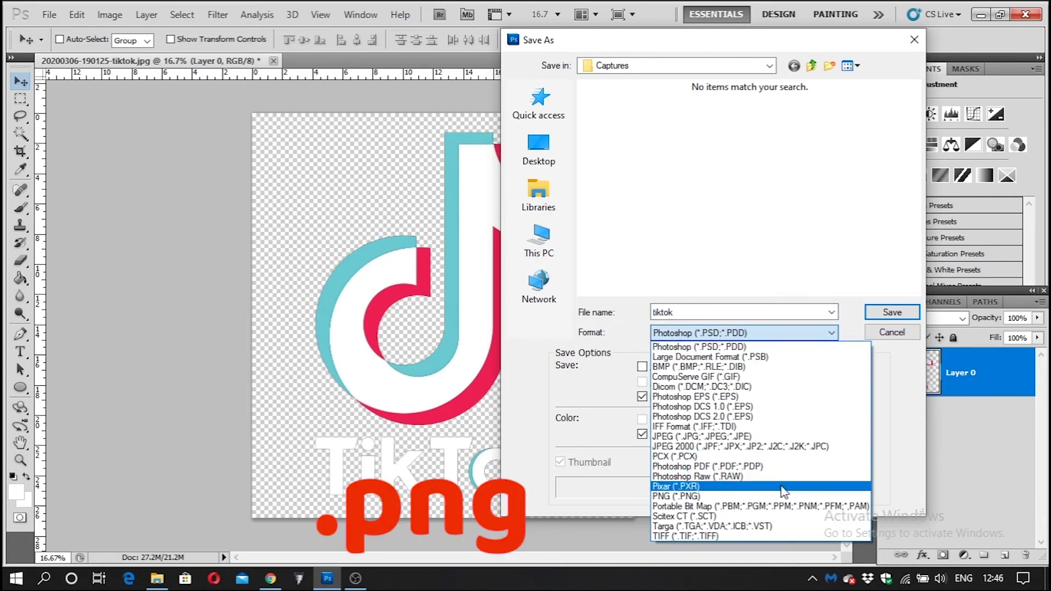
click(704, 500)
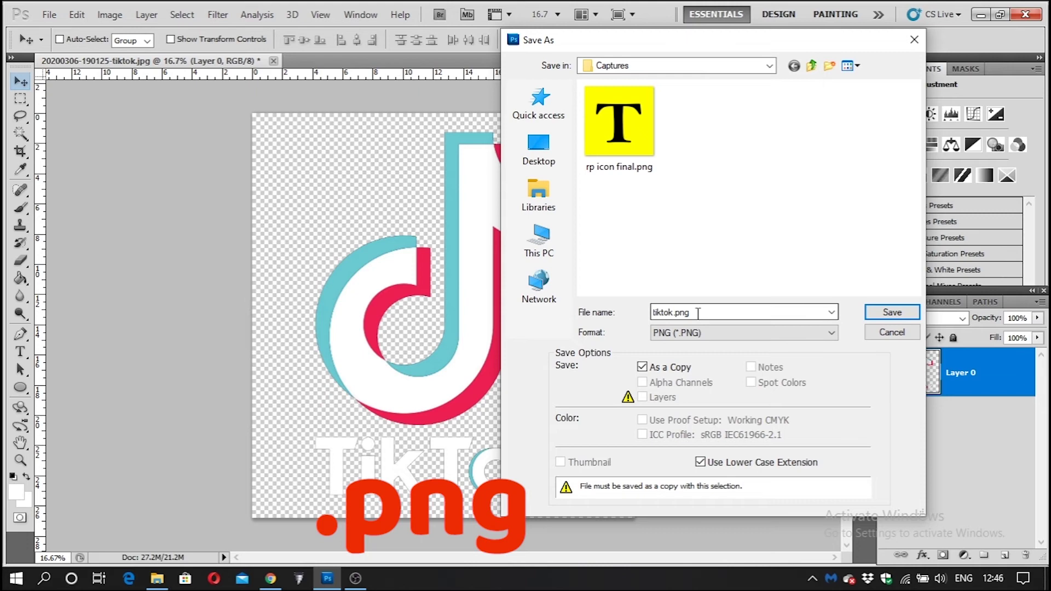
click(891, 312)
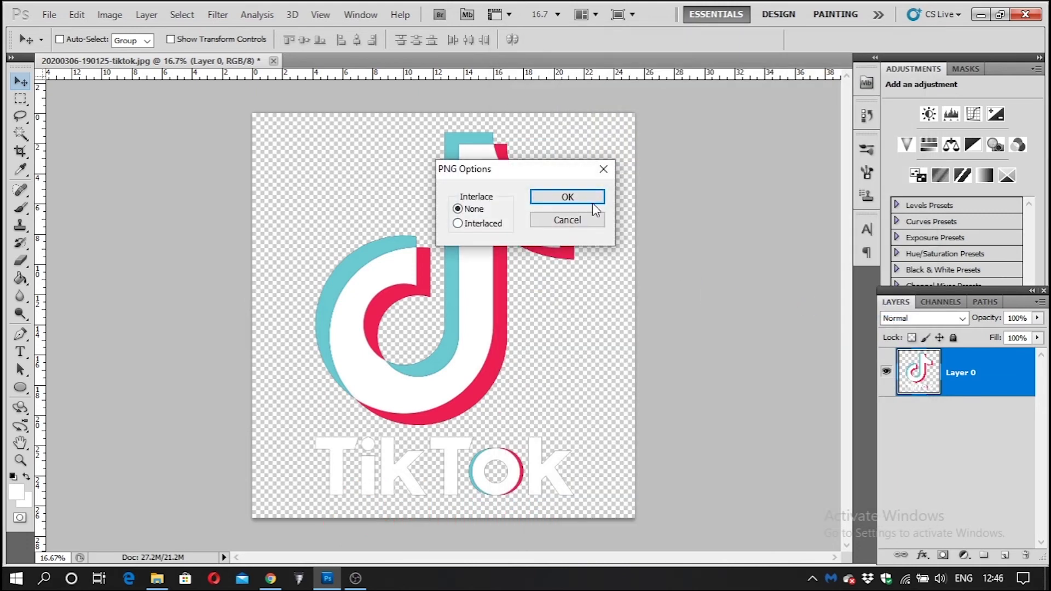
click(582, 201)
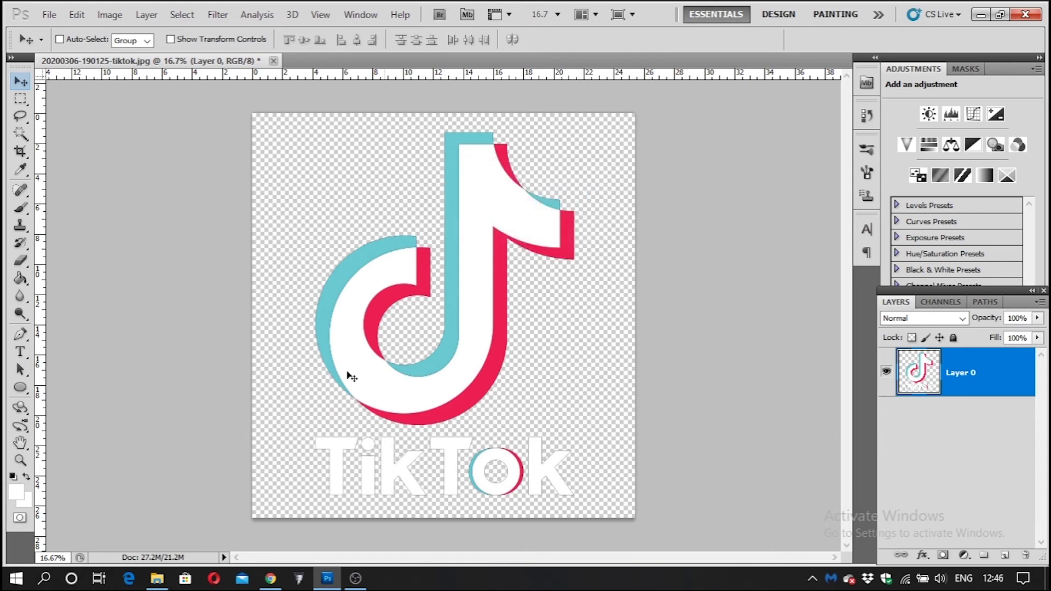
click(166, 576)
Step: Preview tiktok.png in the Captures folder, close the viewer, and return to Photoshop
click(347, 115)
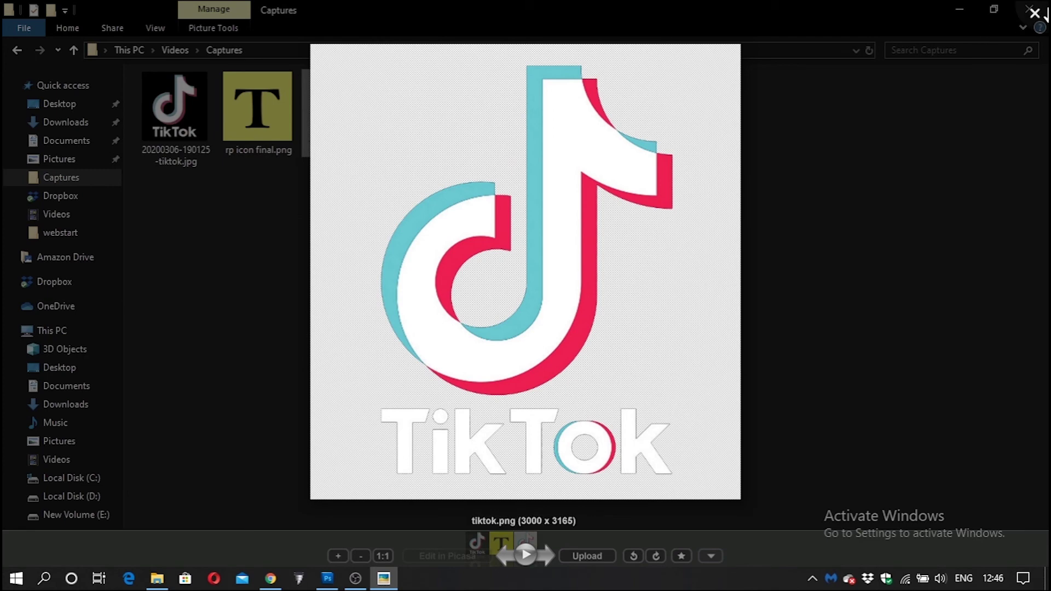
key(Escape)
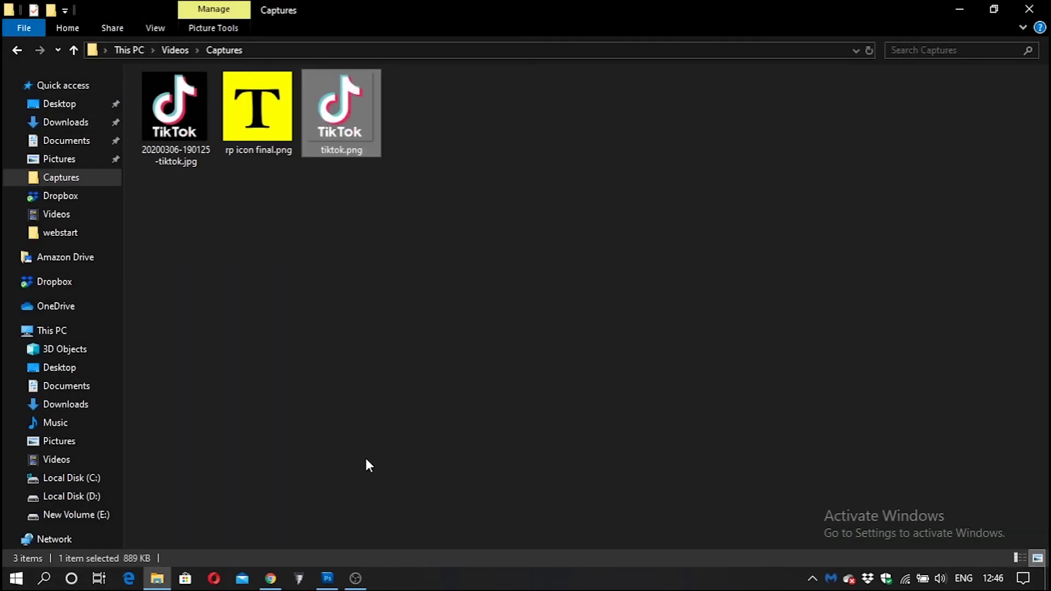
click(328, 579)
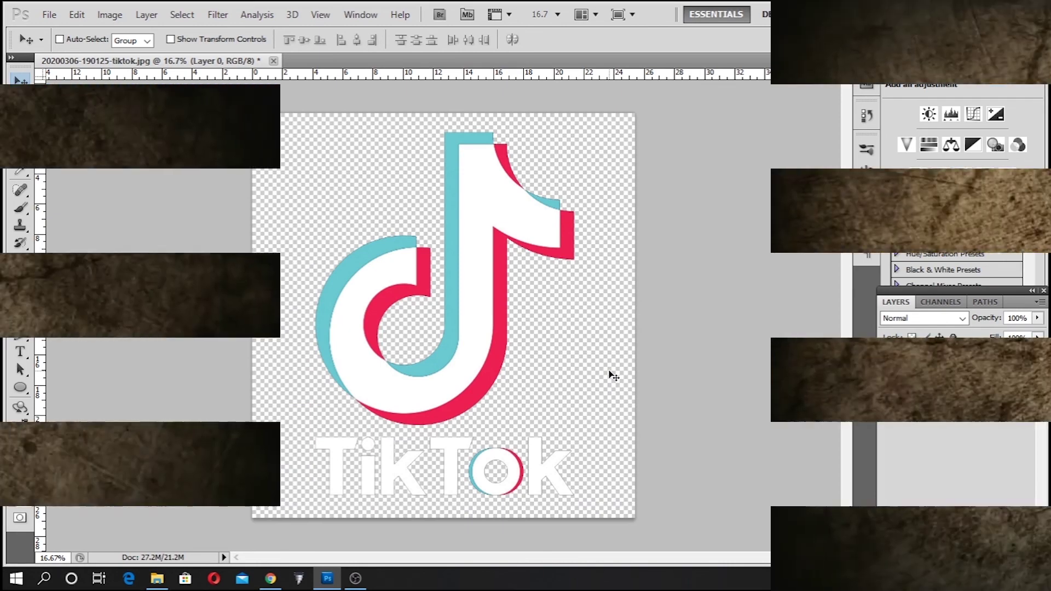